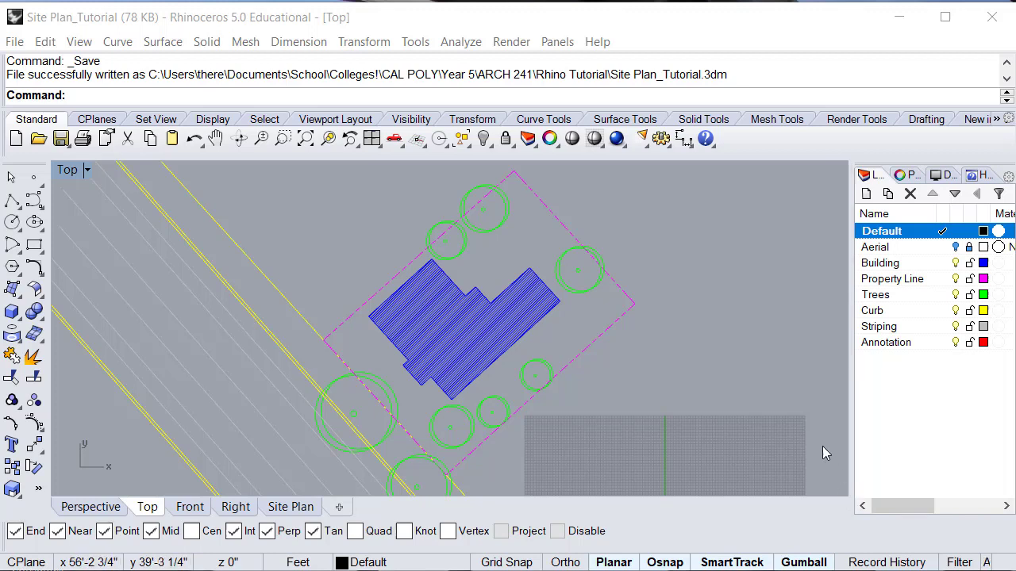
Set the Annotation layer as current in the Layers panel, replacing Default
left_click(941, 343)
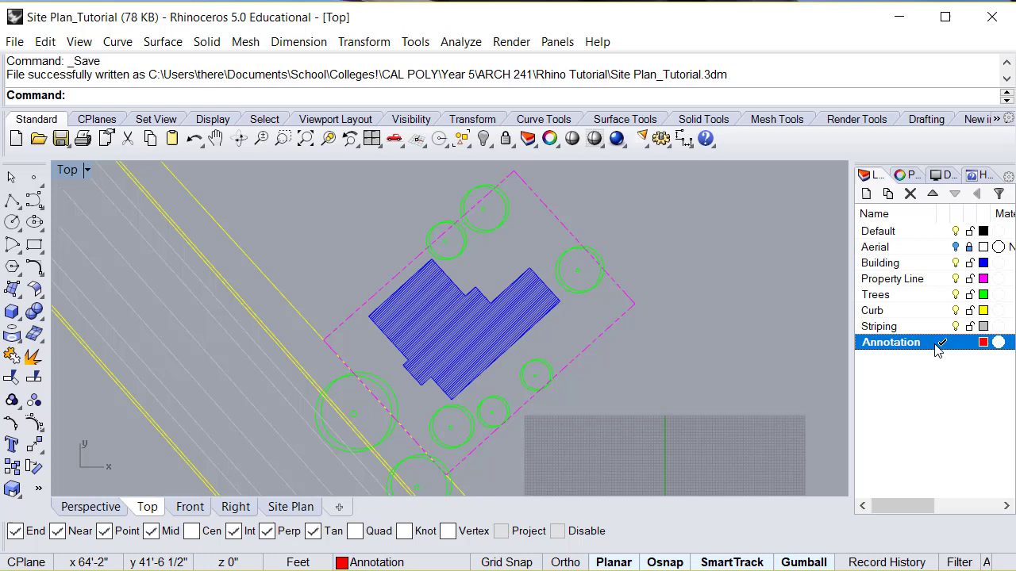
Start the Text command and pick the label's start point right of the dashed boundary
type("Text")
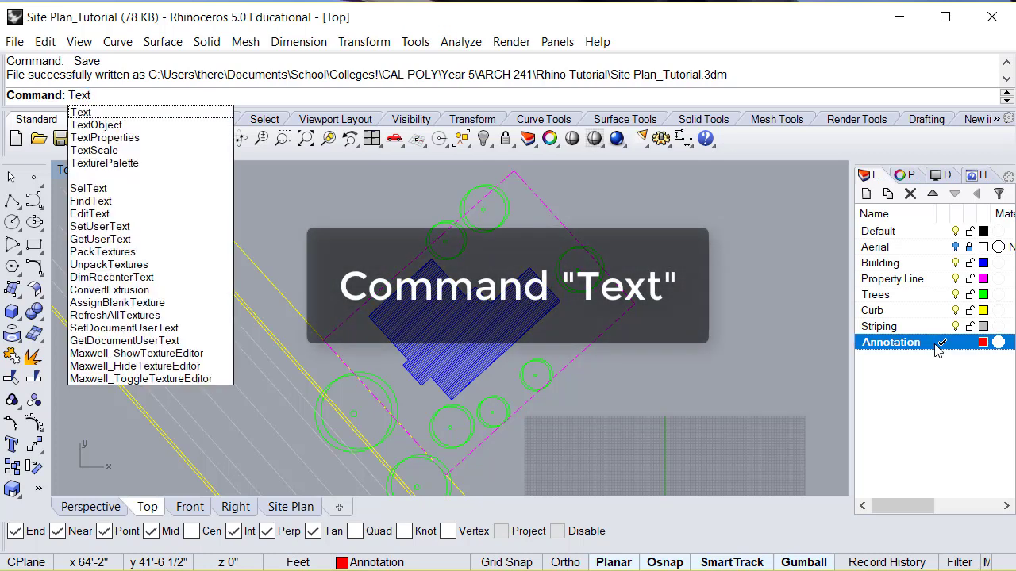
key("Return")
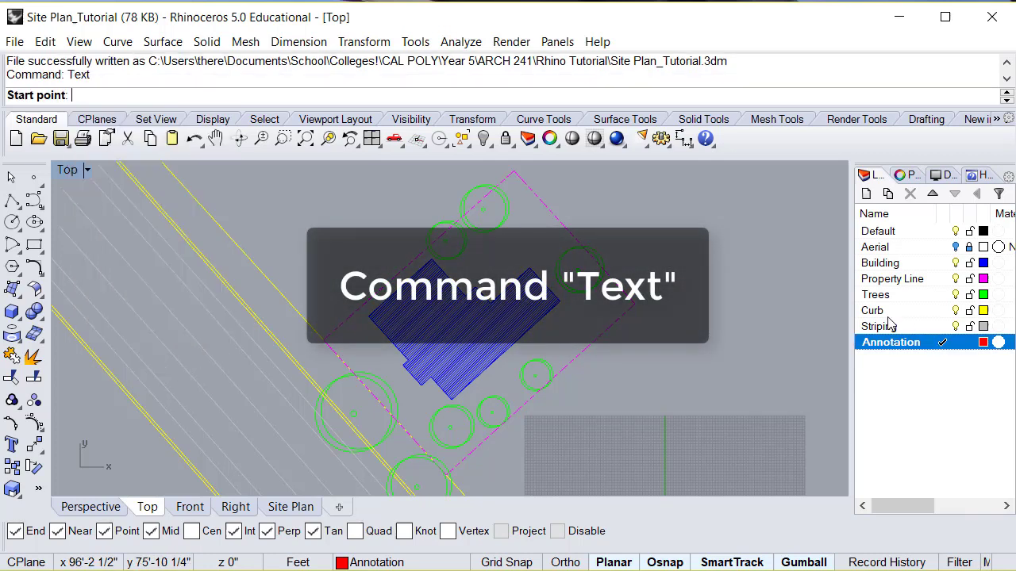
left_click(605, 353)
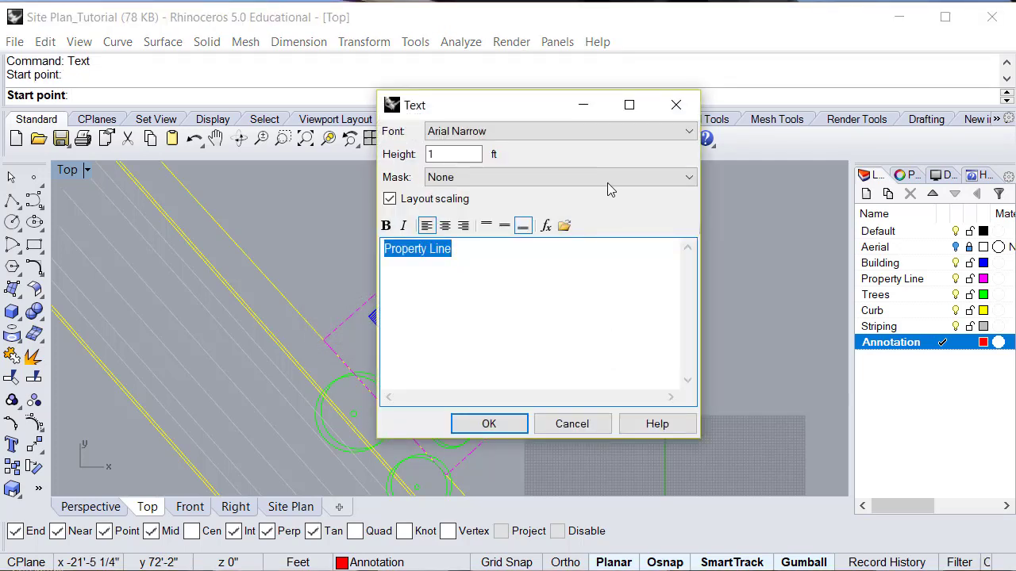
Use Arial Narrow at 1 ft height and enter the wording 'Property Line'
left_click(600, 133)
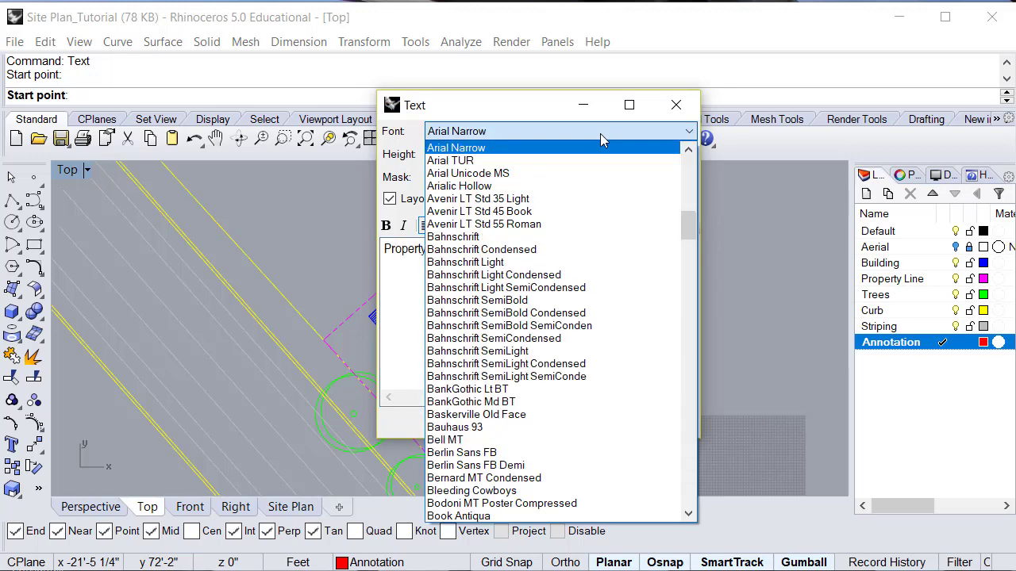
scroll(624, 227, "up", 1)
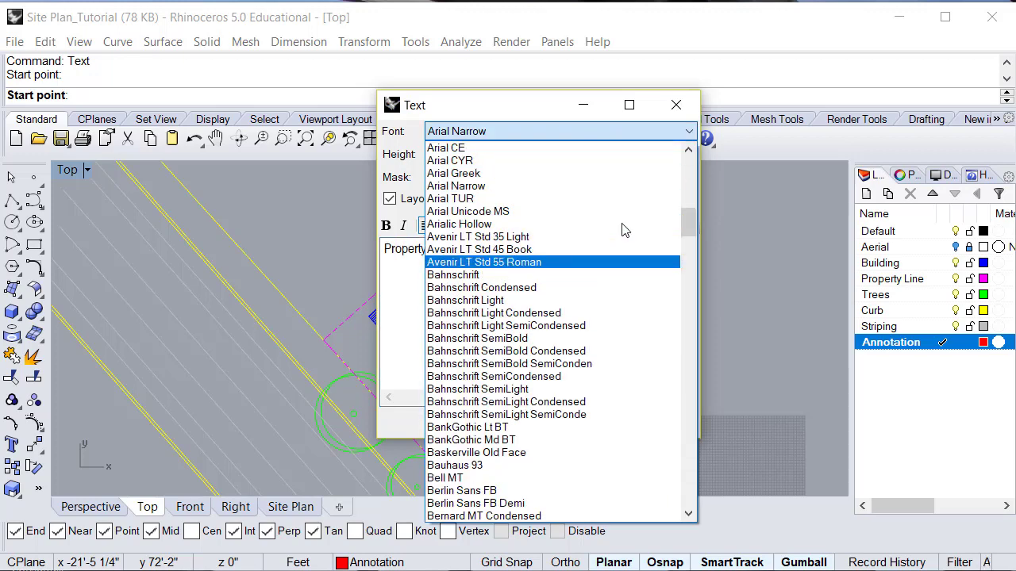
left_click(544, 187)
left_click(458, 154)
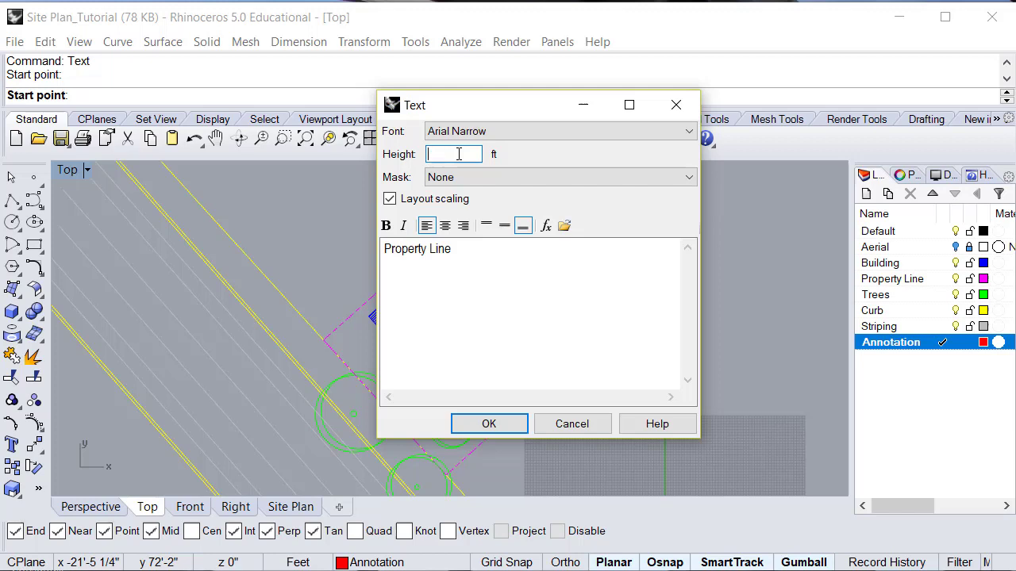
key("Tab")
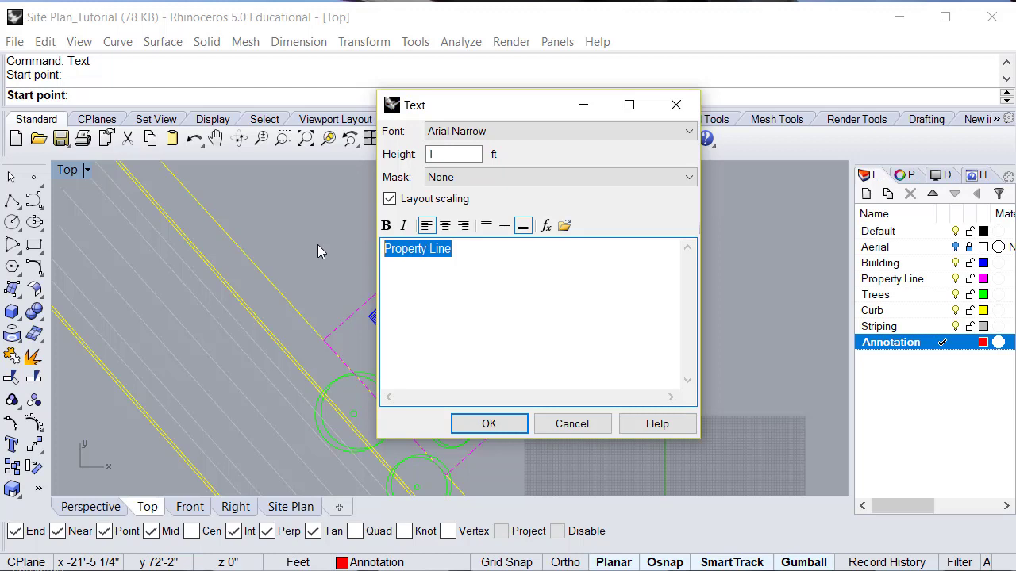
type("Propert")
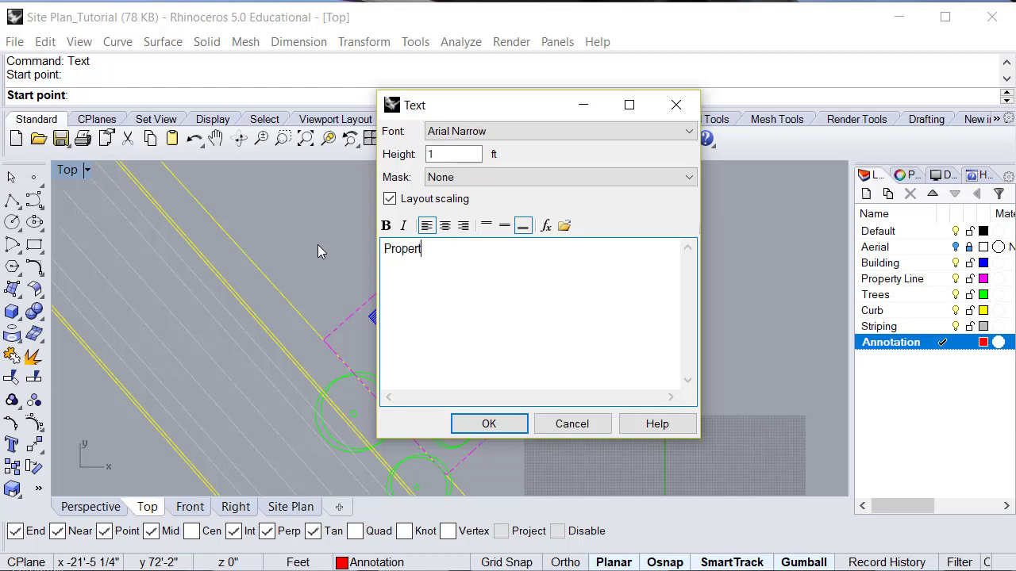
type("y Line")
Place the 'Property Line' label and nudge it slightly left with the gumball's X arrow
left_click(496, 424)
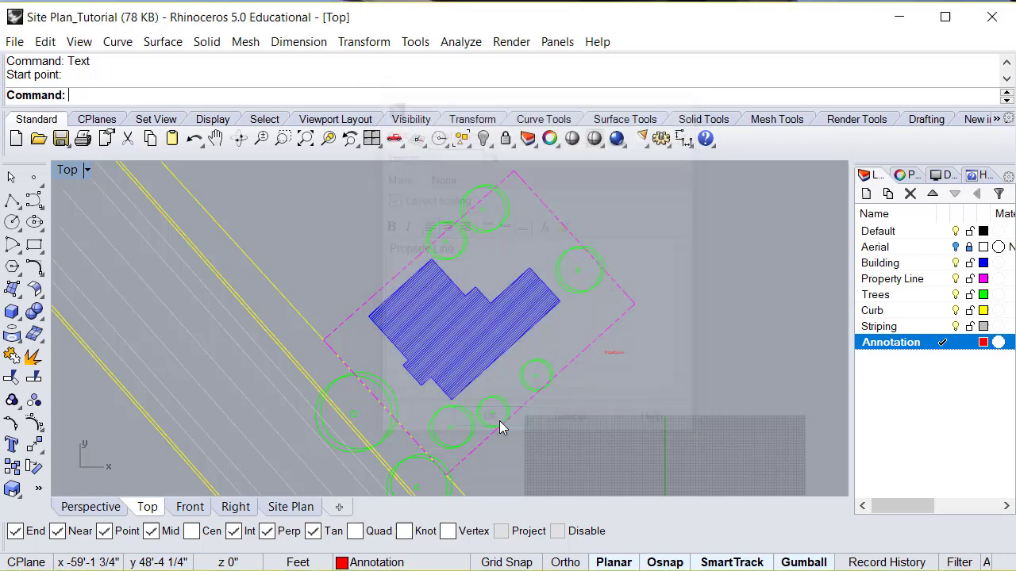
left_click(615, 354)
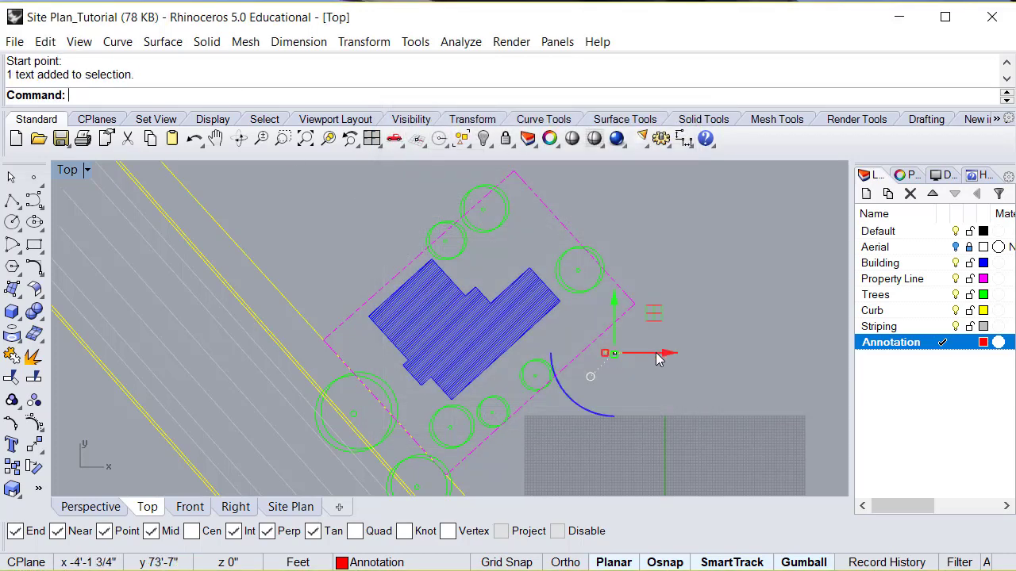
left_click_drag(672, 354, 669, 356)
left_click(678, 371)
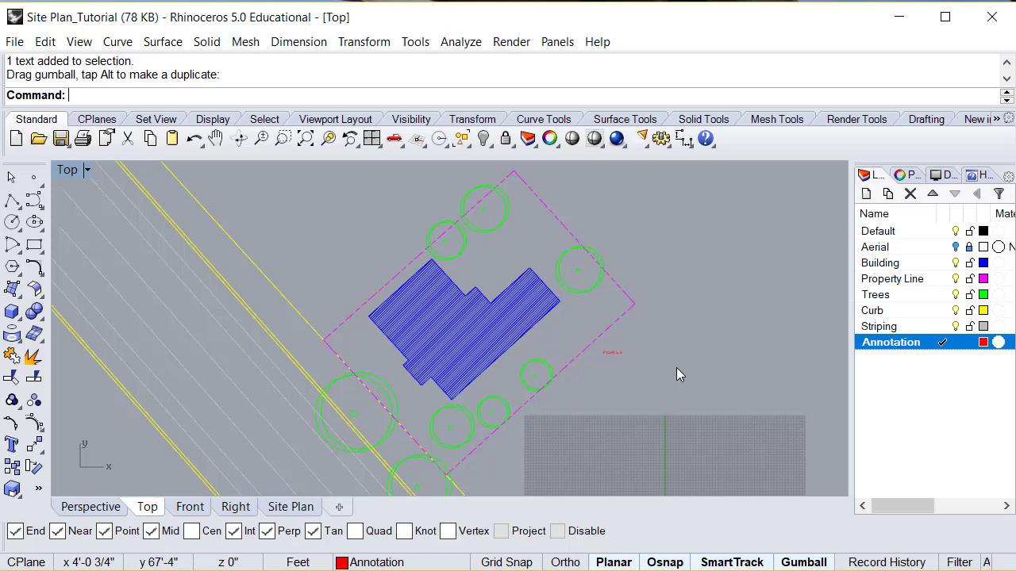
In DocumentProperties, set the Foot-Inch Architectural dimension font to Arial Narrow
type("Docum")
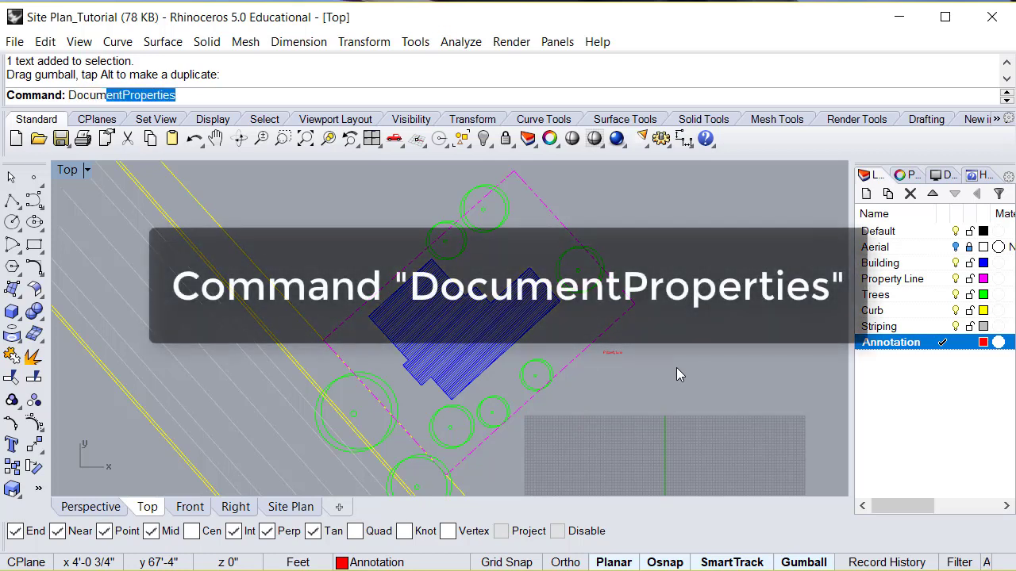
type("en")
key("Return")
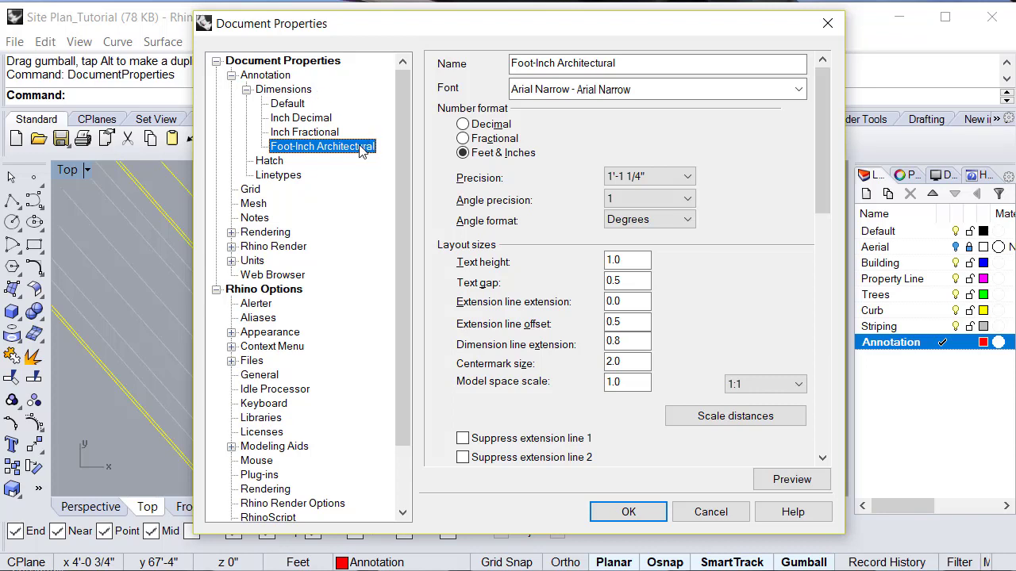
left_click(797, 89)
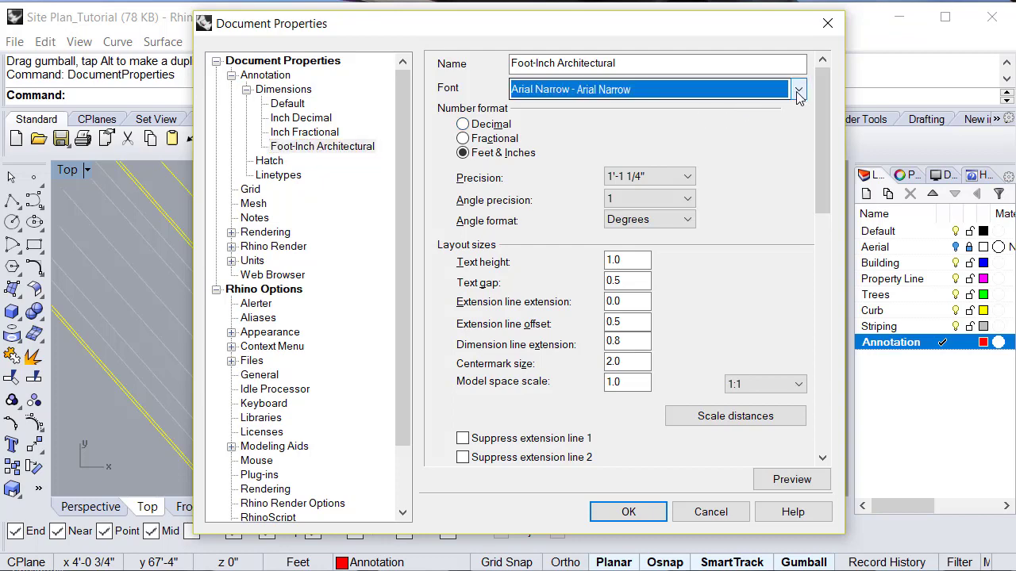
left_click(798, 89)
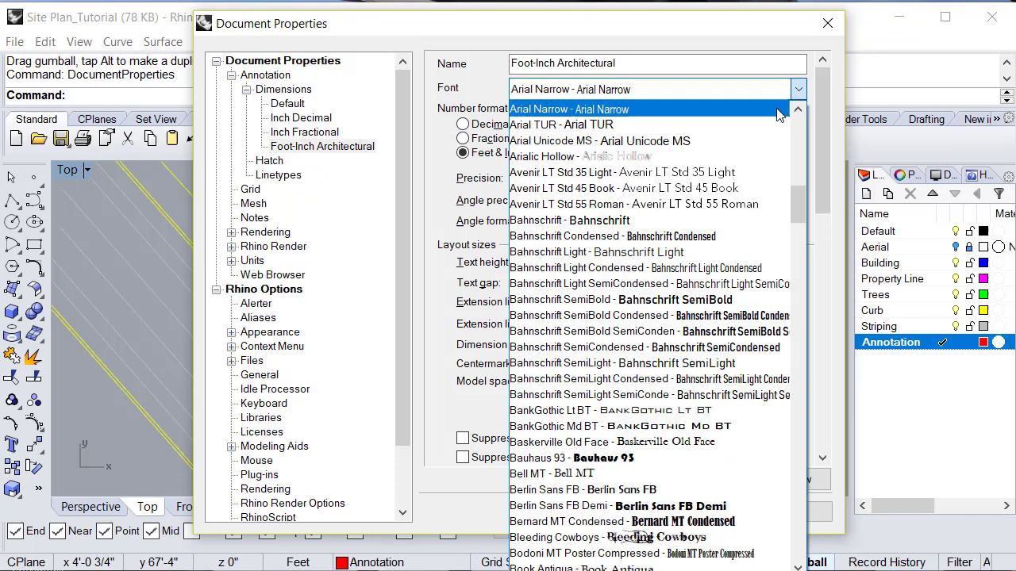
left_click(774, 109)
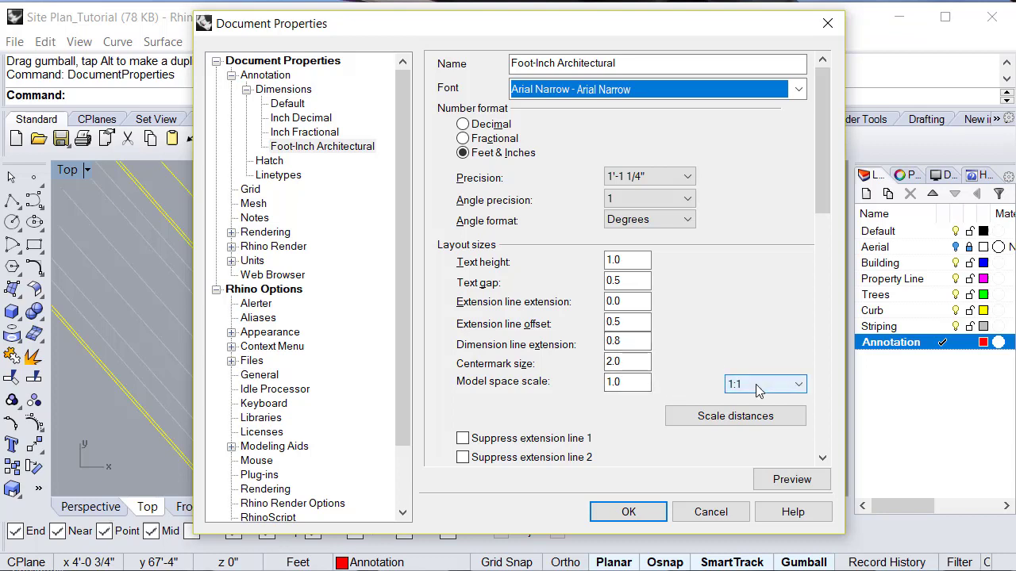
Change the dimension text height to 1 and the dimension line extension from 0.8 to 0
left_click(642, 262)
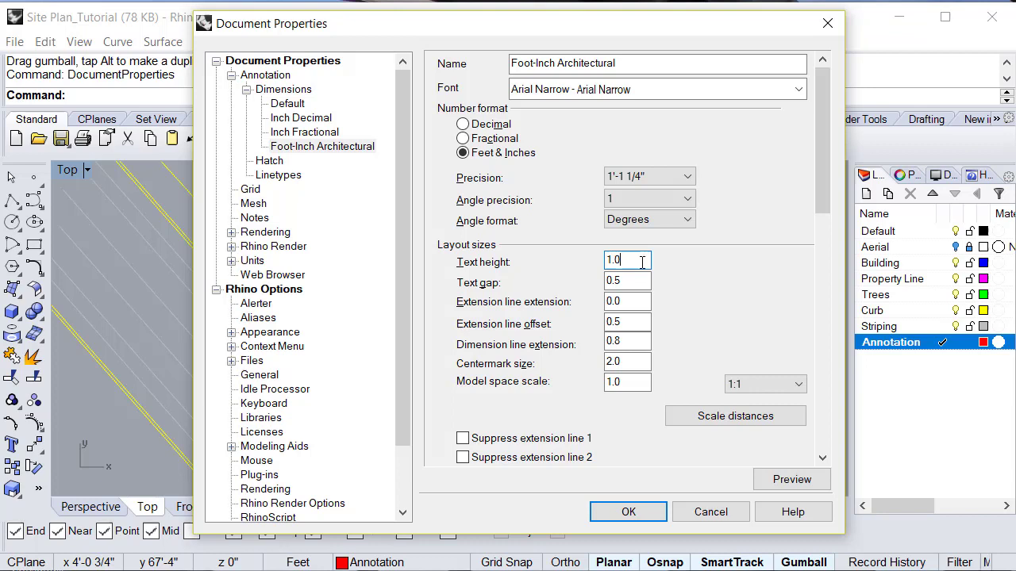
left_click_drag(642, 261, 576, 257)
type("1")
left_click(643, 284)
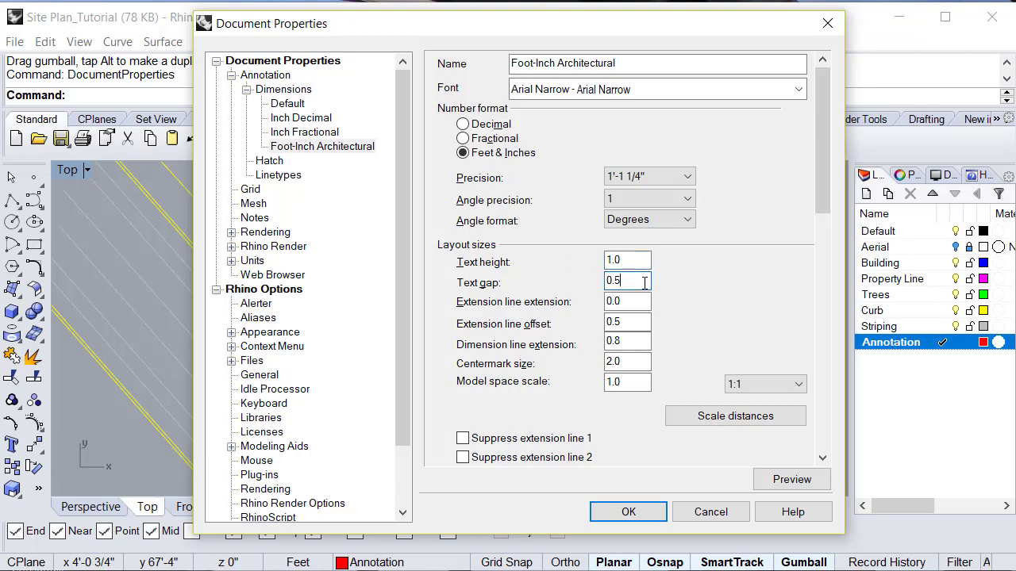
left_click(631, 340)
left_click_drag(631, 340, 582, 333)
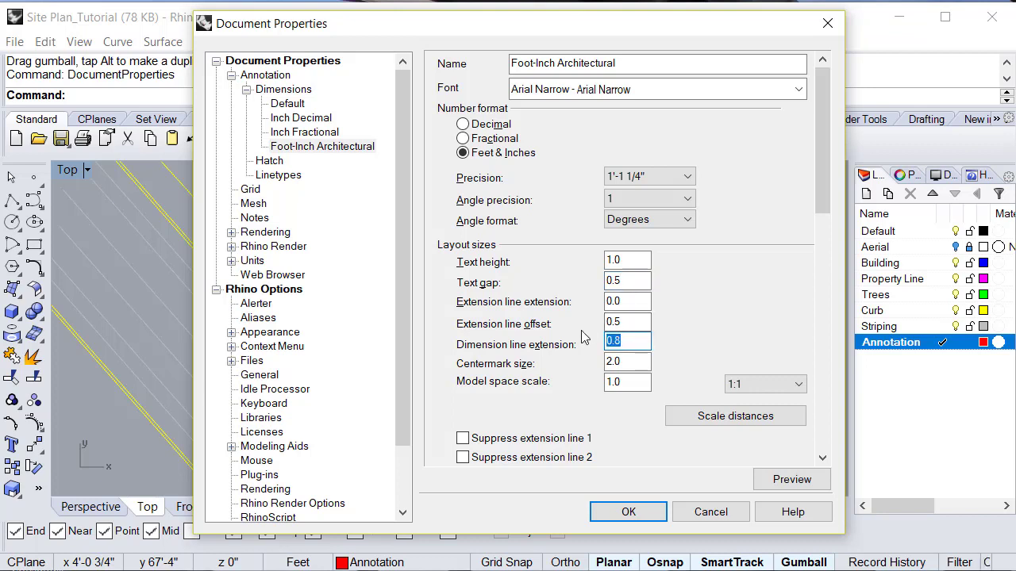
type("0")
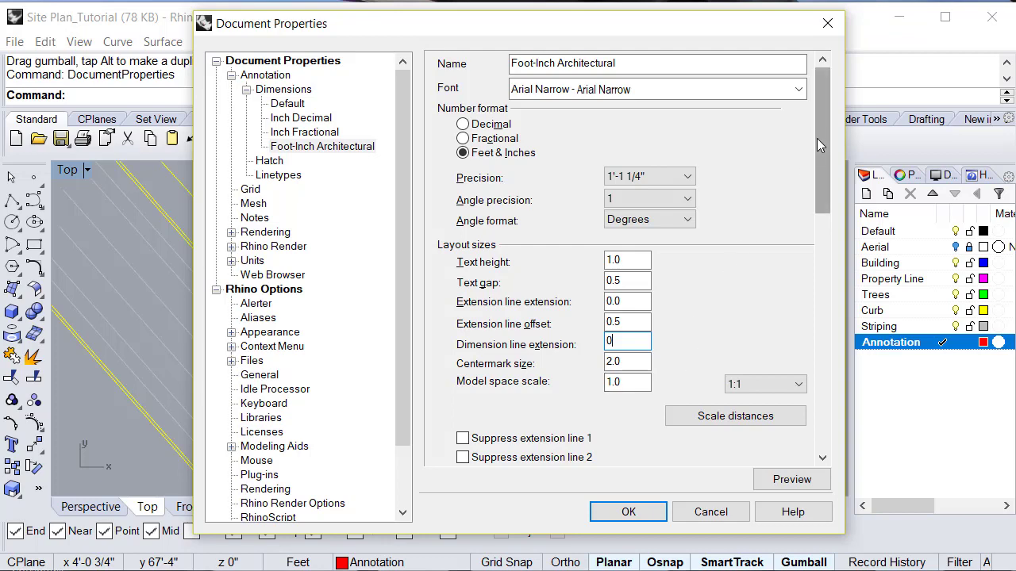
Set Open Arrow for both dimension and leader arrows and apply the Document Properties
left_click_drag(817, 138, 814, 234)
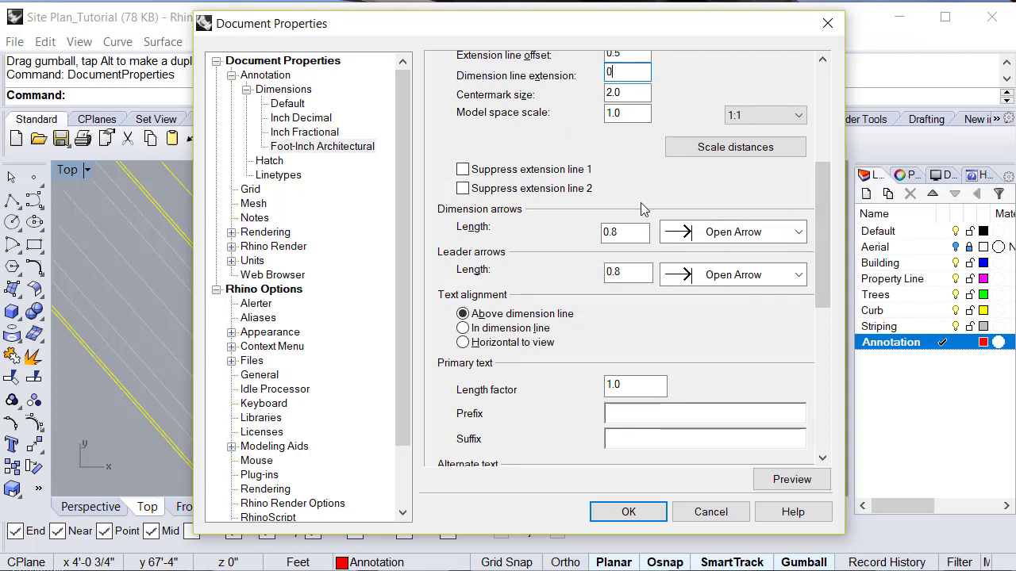
left_click(744, 232)
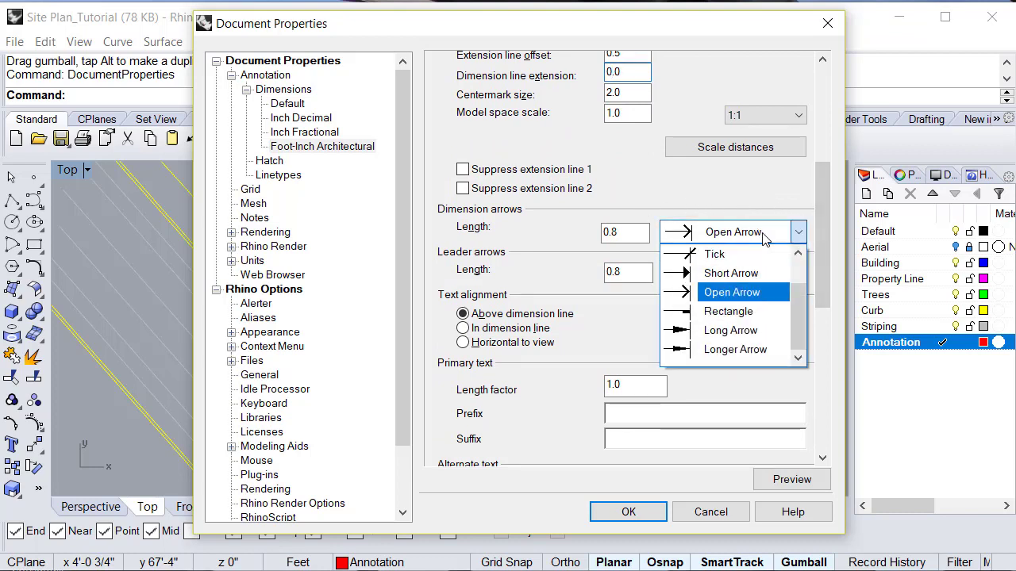
left_click(750, 293)
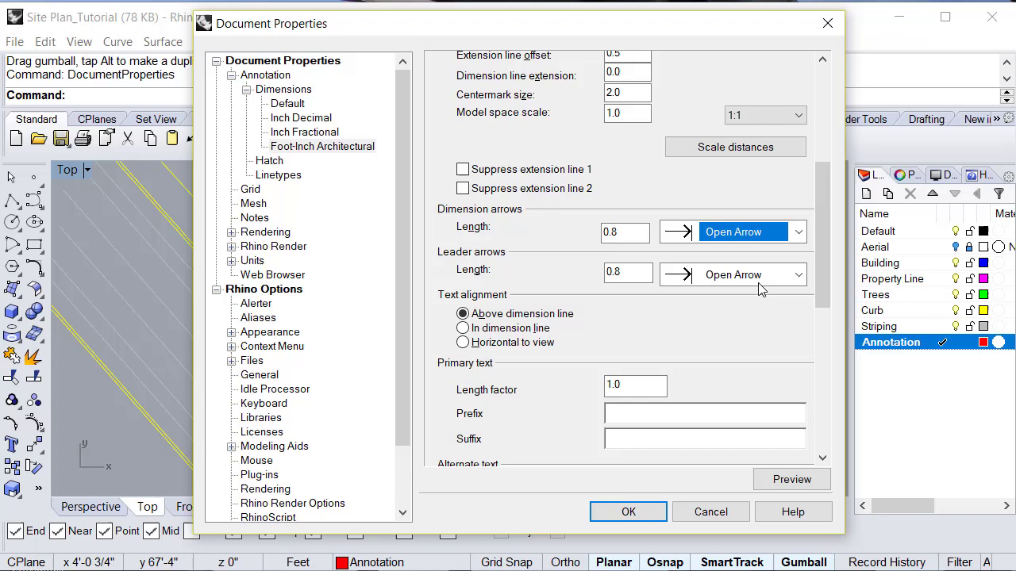
left_click(763, 276)
left_click(746, 335)
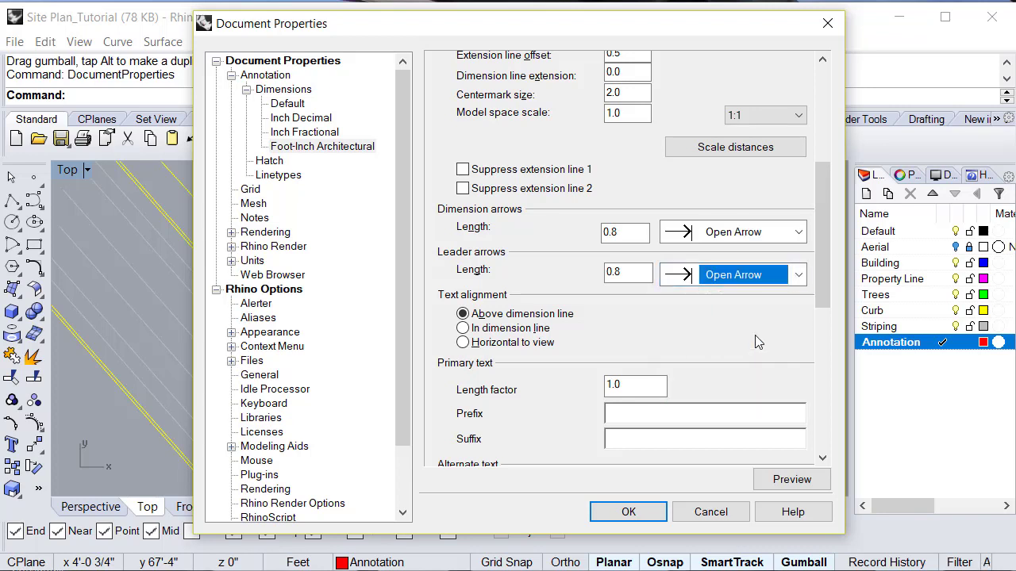
left_click(628, 512)
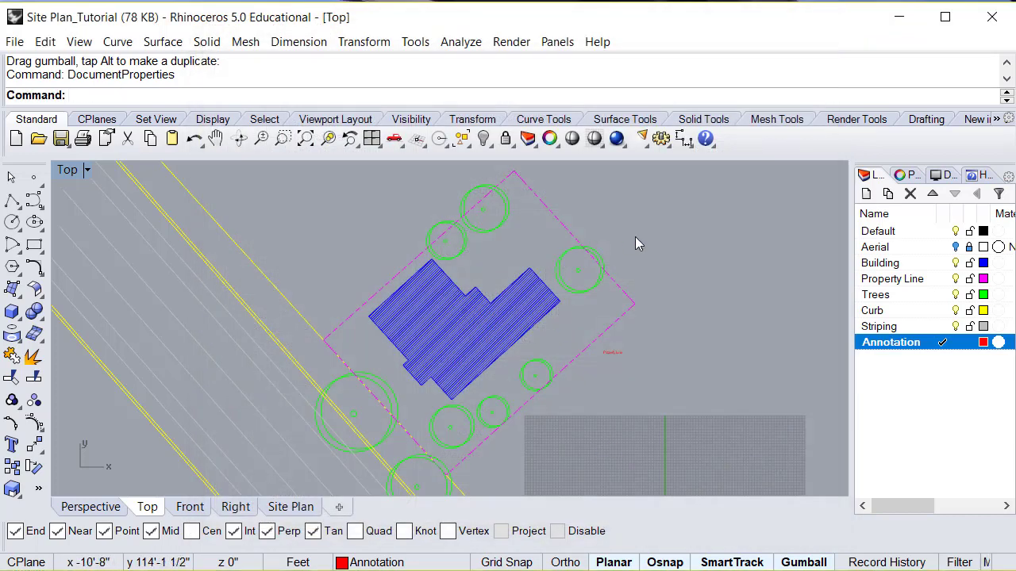
Add a DimAligned dimension between the back property line's corners, reading 64'-2 3/4"
type("DimA")
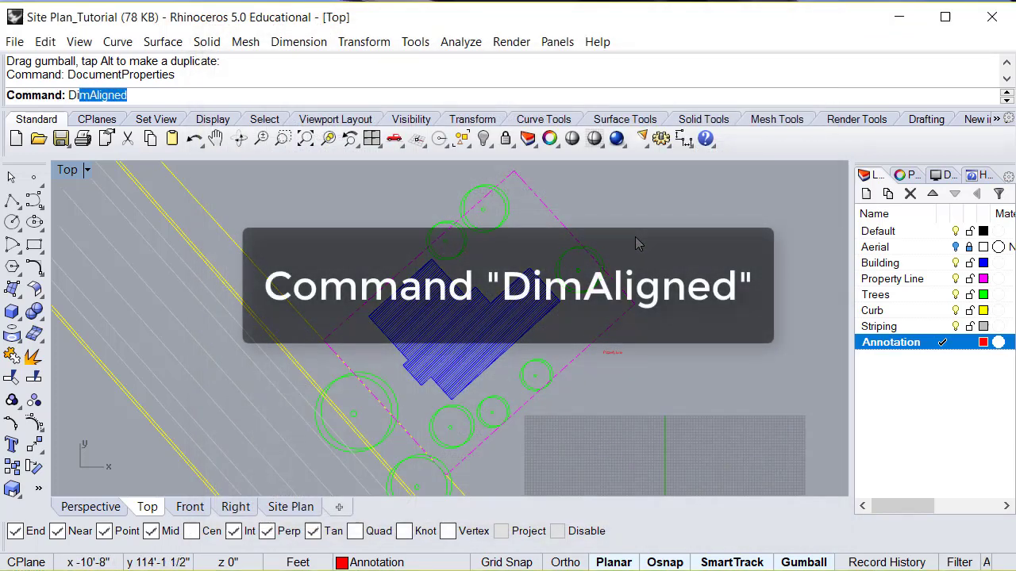
type("lig")
key("Return")
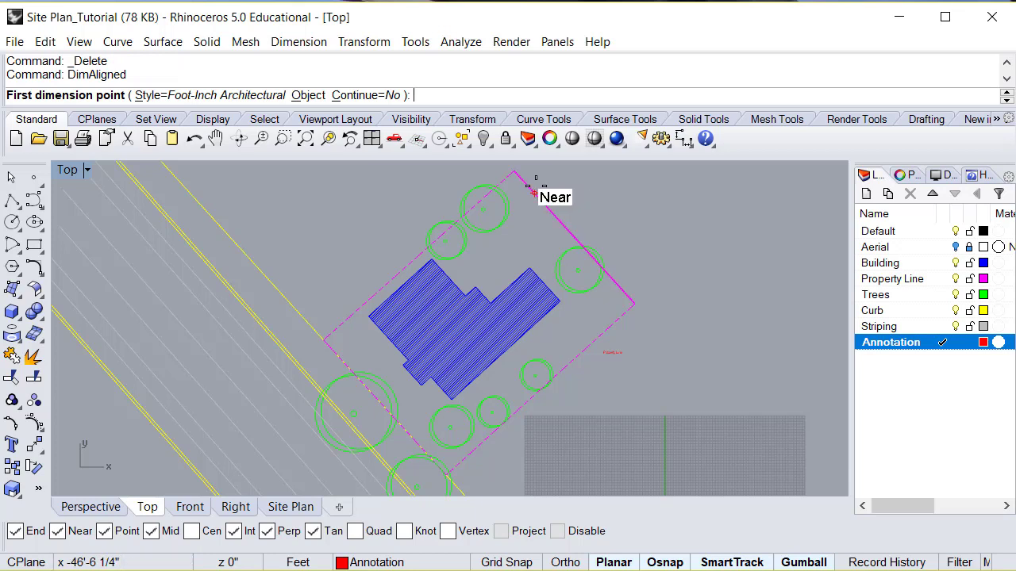
left_click(514, 171)
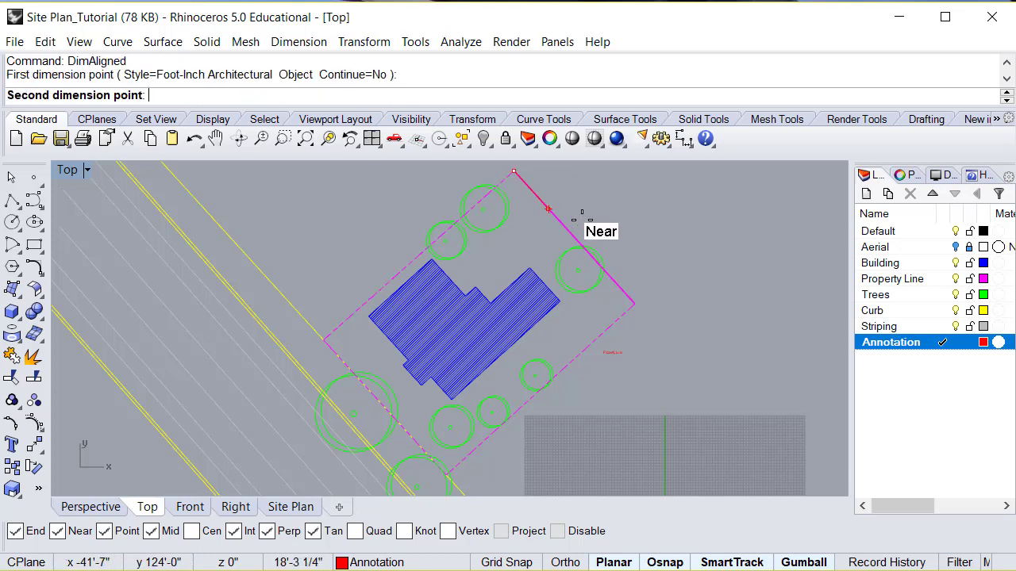
left_click(633, 303)
left_click(652, 295)
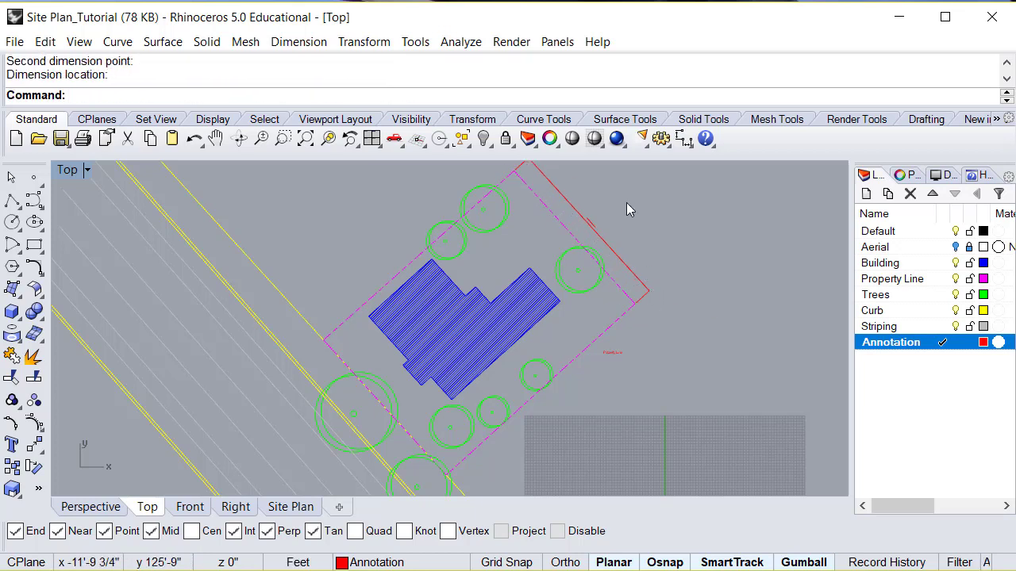
scroll(585, 216, "up", 5)
scroll(596, 215, "up", 3)
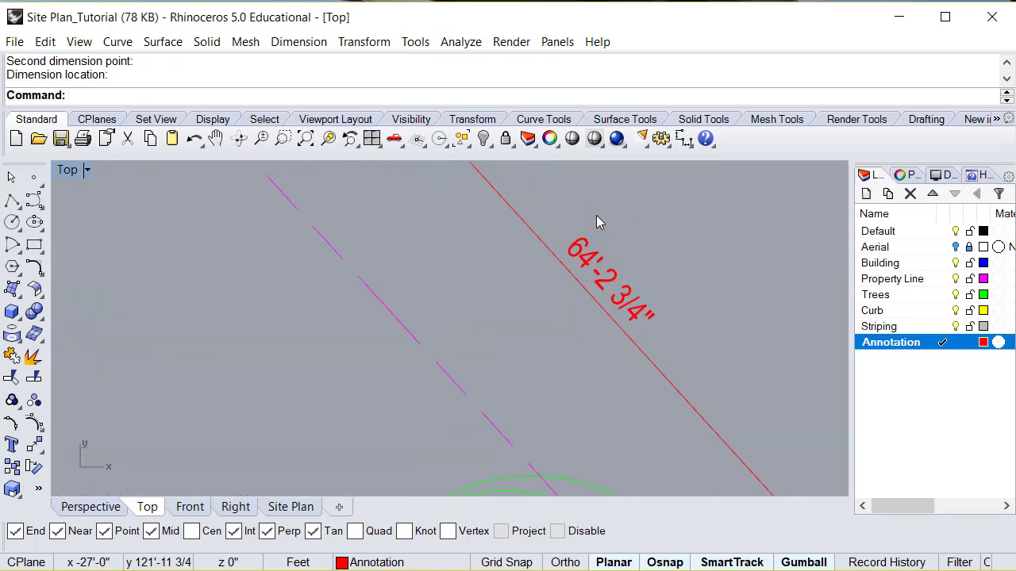
scroll(618, 238, "up", 1)
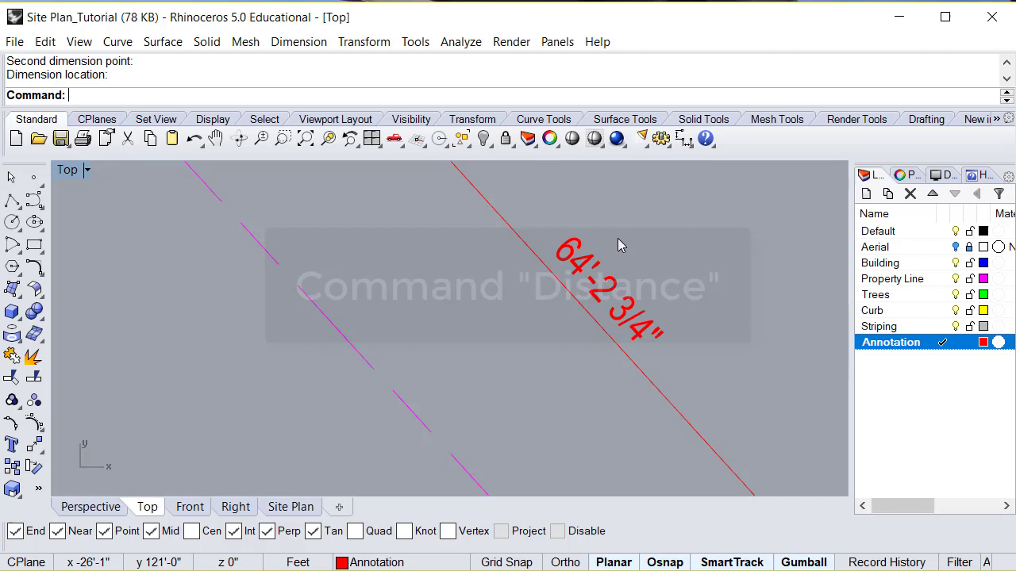
Use Distance from the dimension line to its text, which measures 11 1/4"
type("Distance")
key("Return")
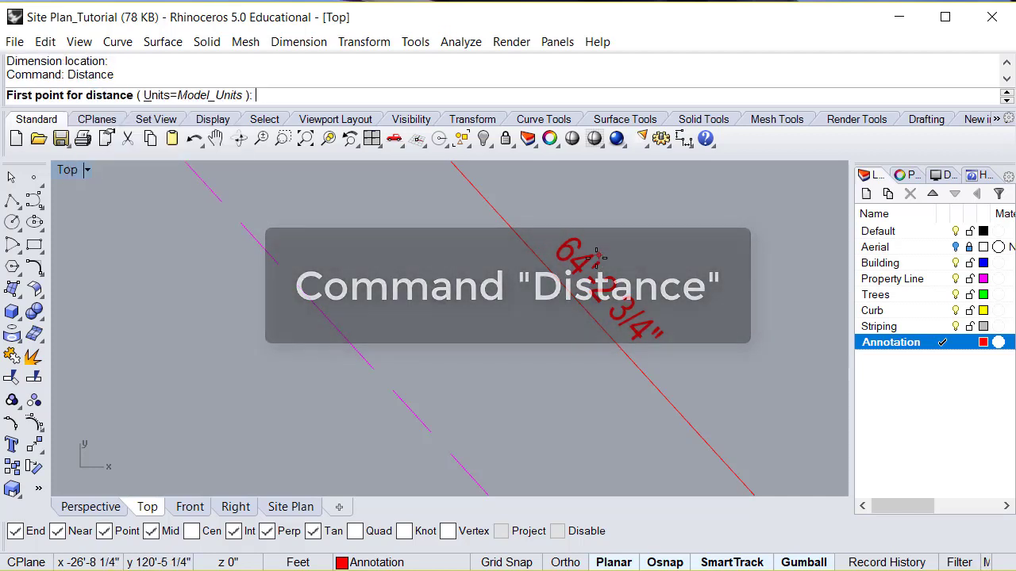
left_click(574, 273)
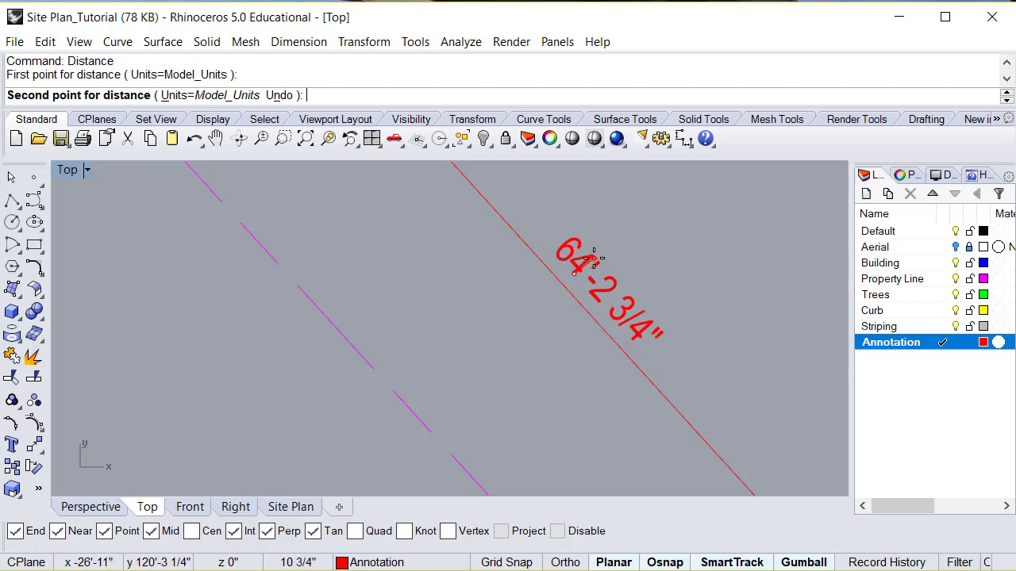
left_click(595, 262)
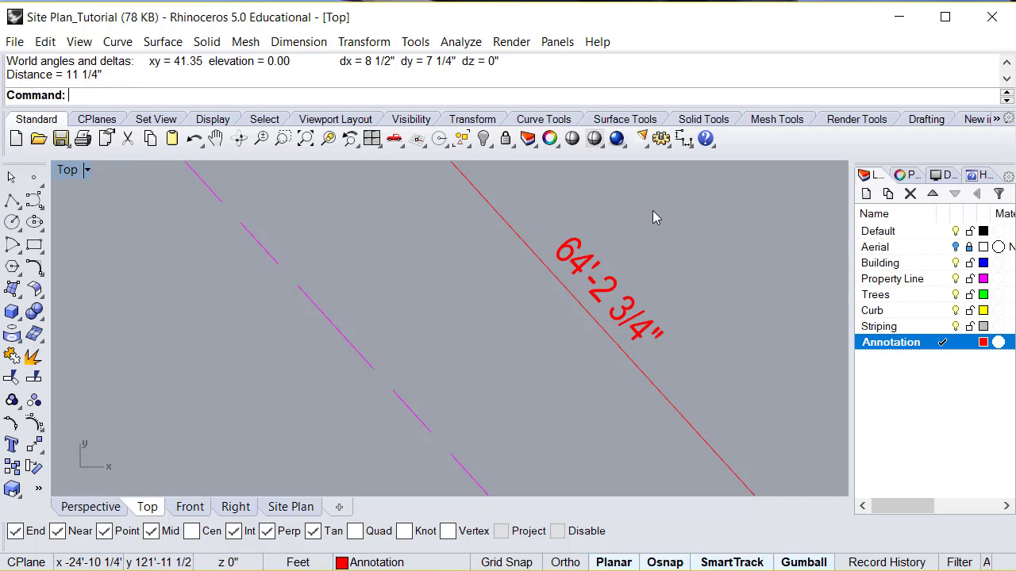
Draw a Leader with its tip on the building's lower-right edge, one bend, and a right endpoint
scroll(652, 210, "down", 10)
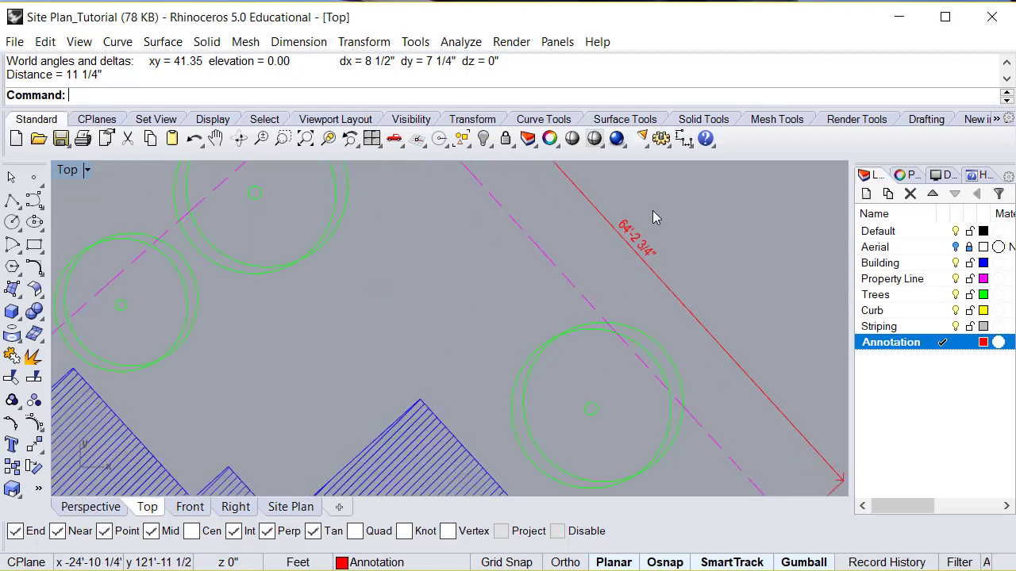
scroll(597, 420, "up", 4)
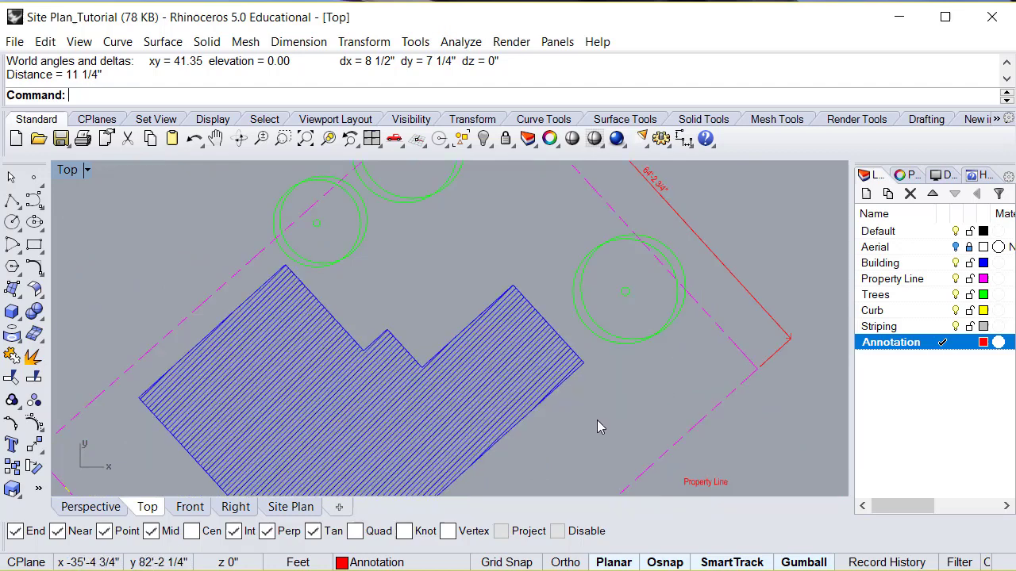
type("Leader")
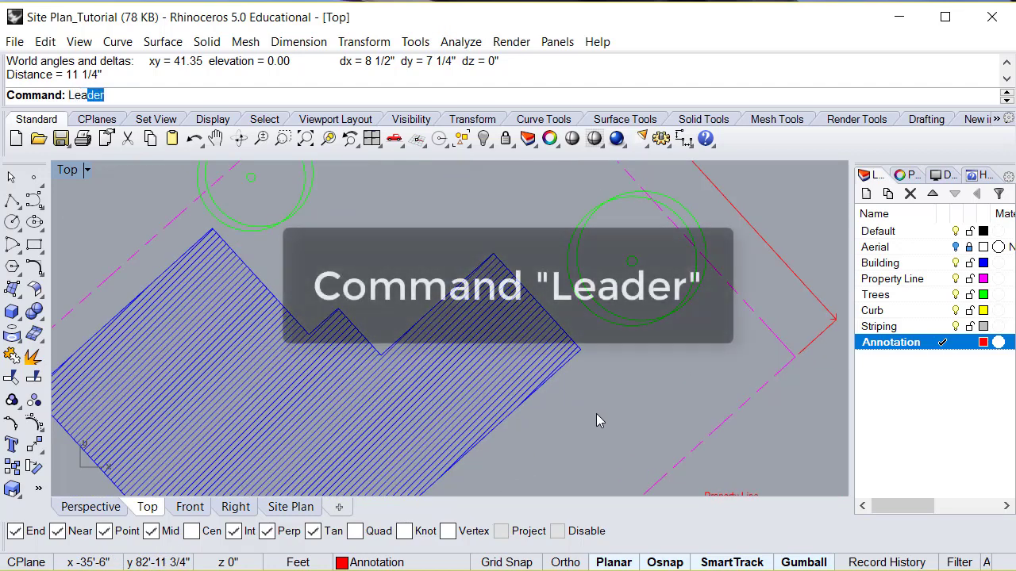
key("Return")
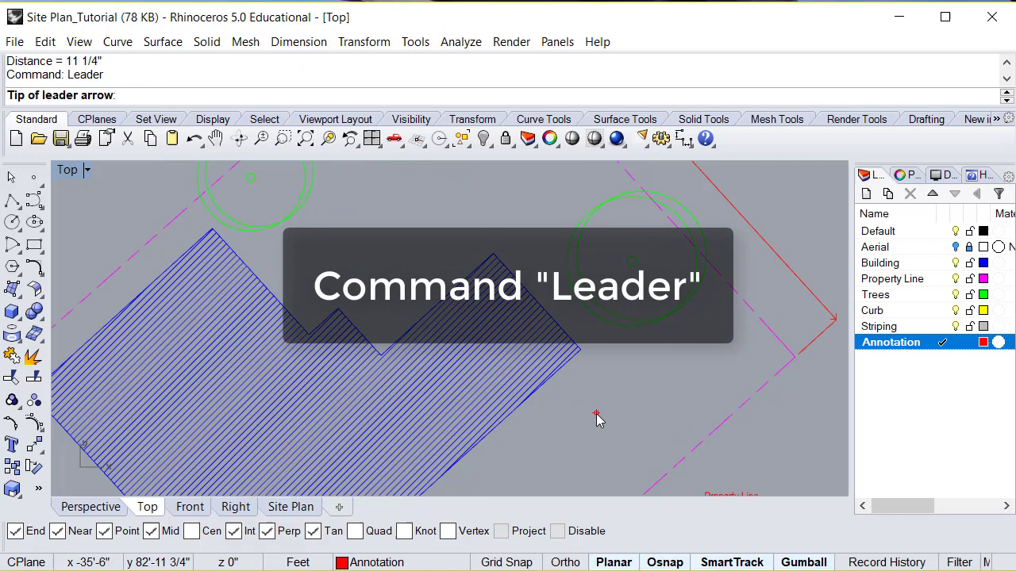
left_click(546, 381)
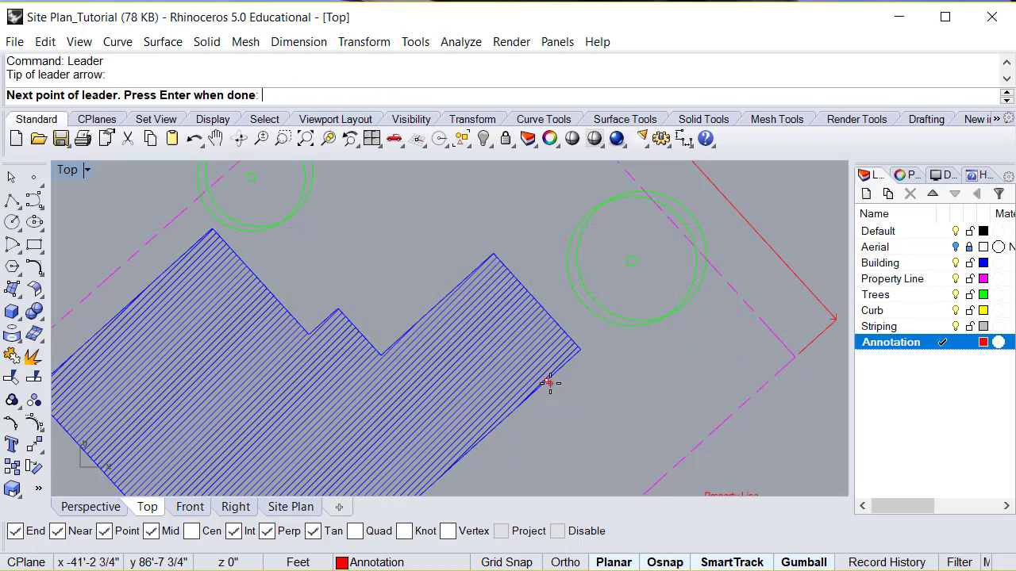
left_click(568, 425)
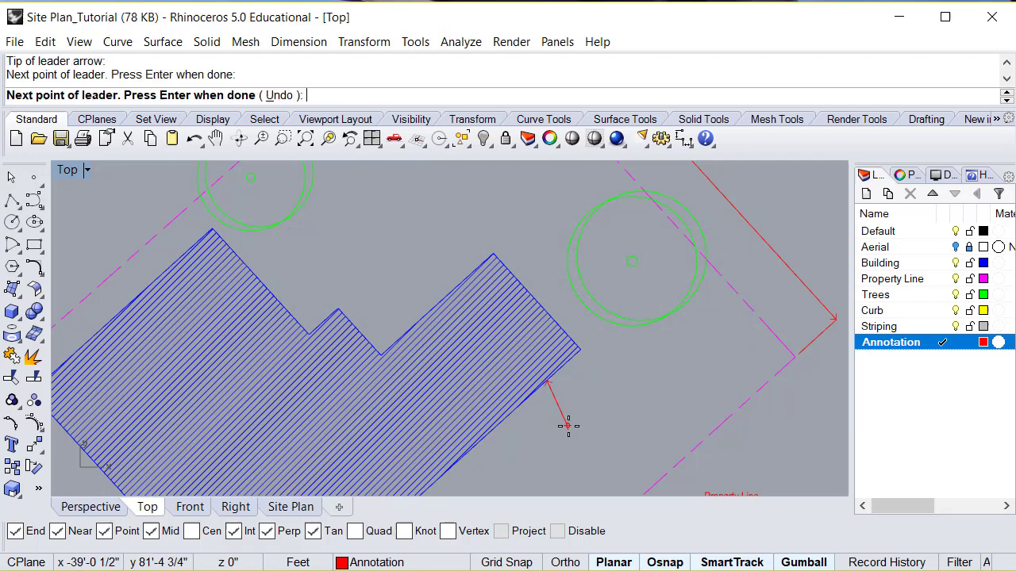
left_click(647, 446)
key("Return")
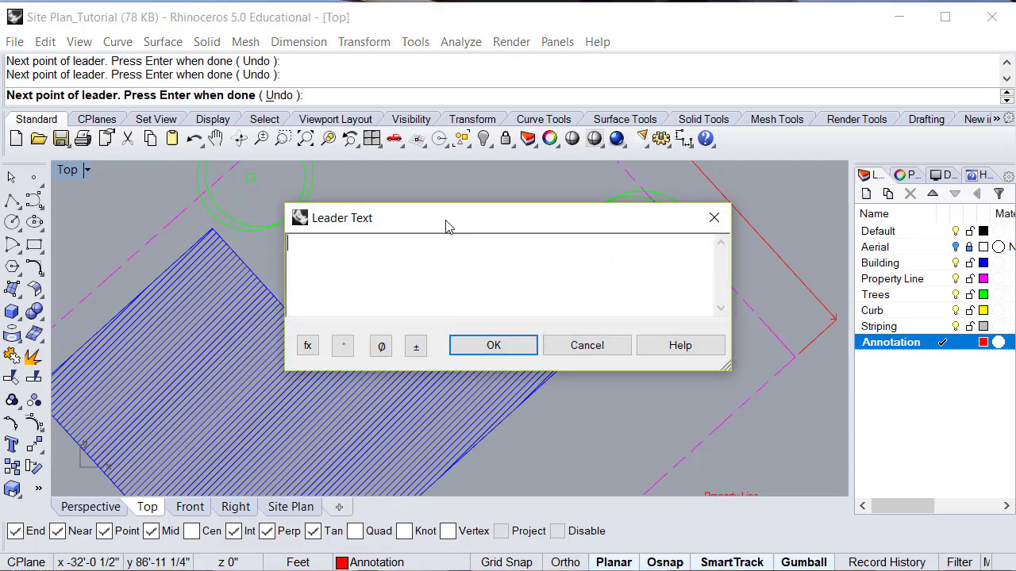